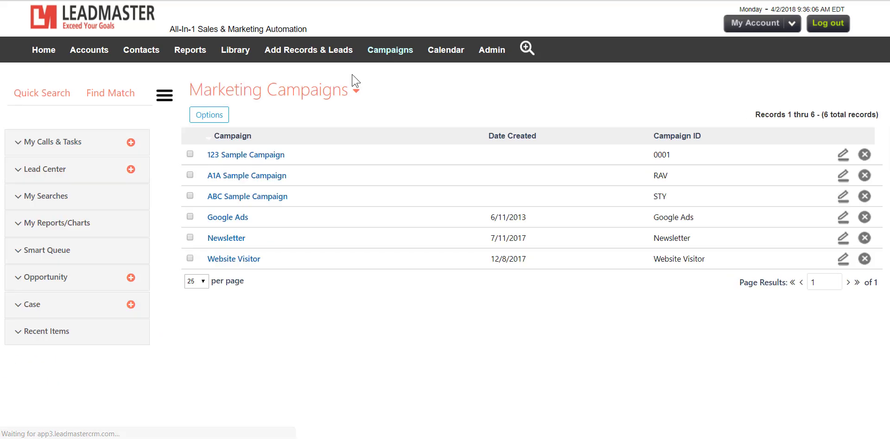
Open the Email Campaigns page
mouse_move(327, 93)
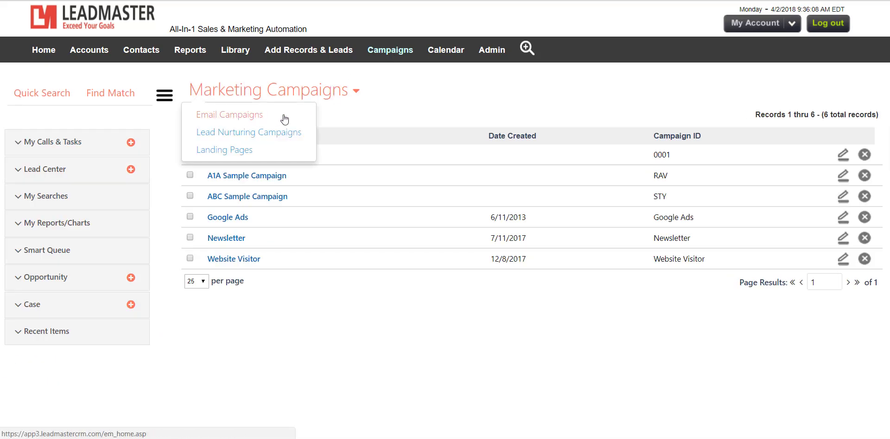
mouse_move(395, 61)
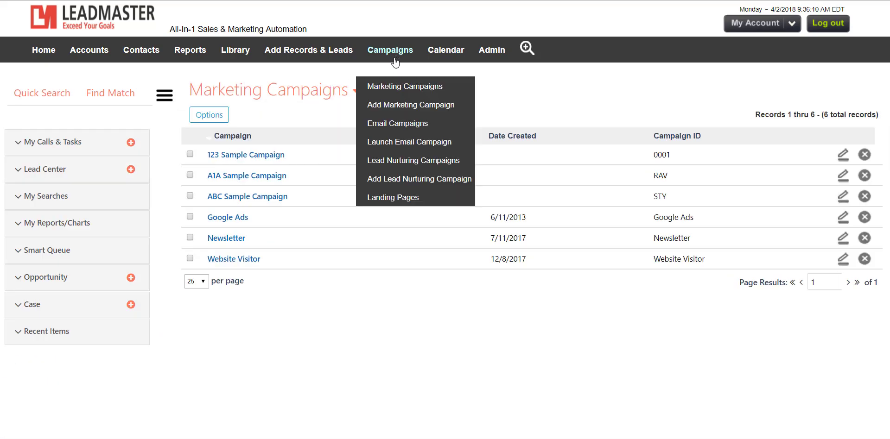
left_click(397, 127)
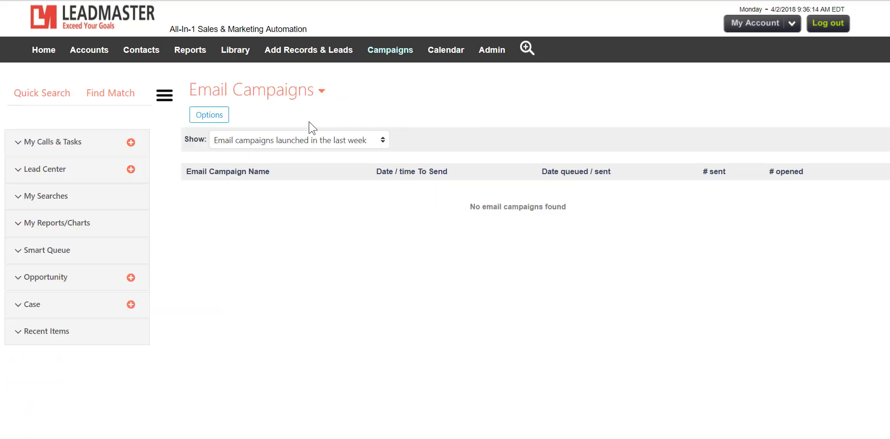
left_click(219, 119)
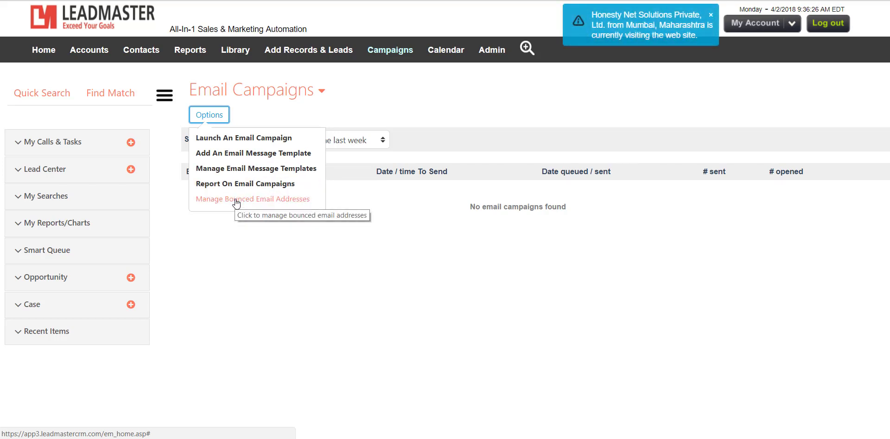
left_click(260, 259)
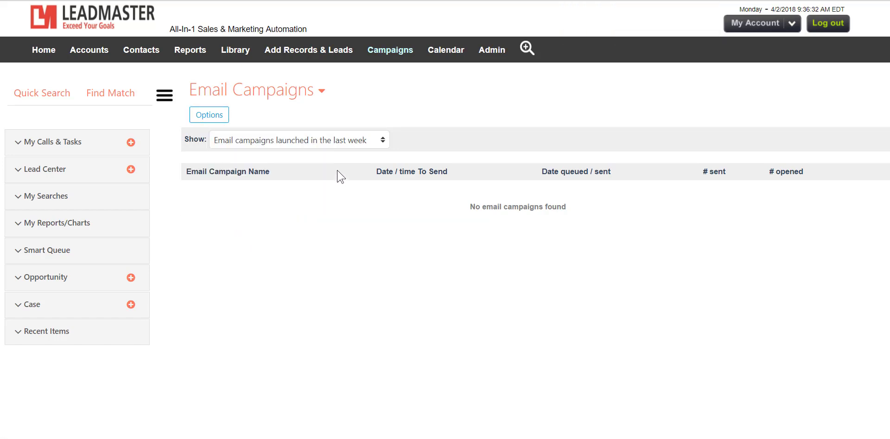
left_click(343, 142)
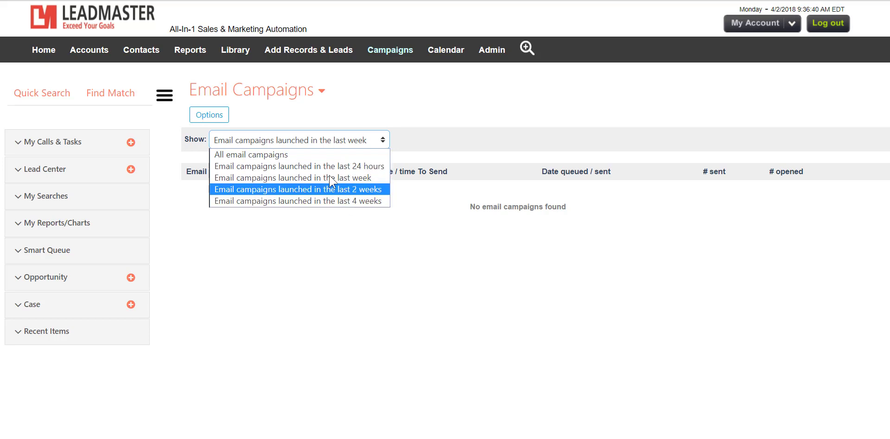
left_click(357, 258)
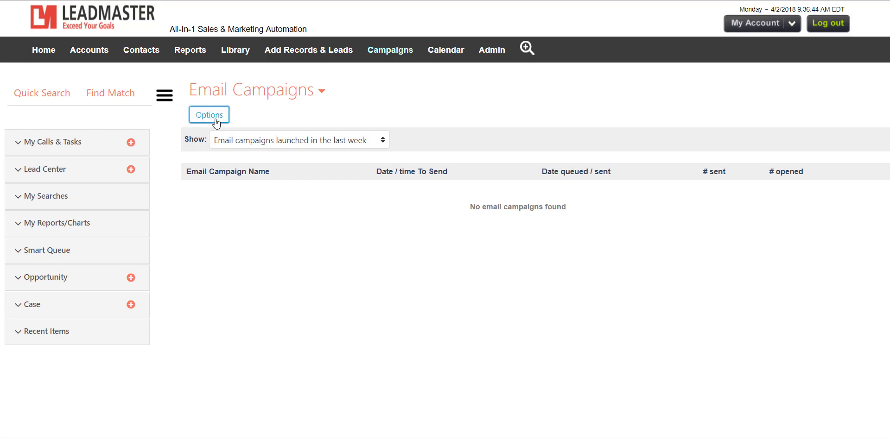
Start launching a new email campaign and name it Sample
left_click(223, 121)
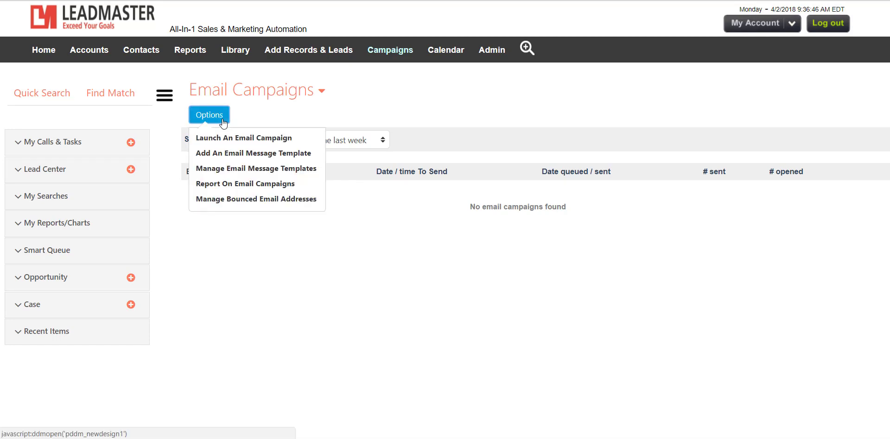
left_click(223, 138)
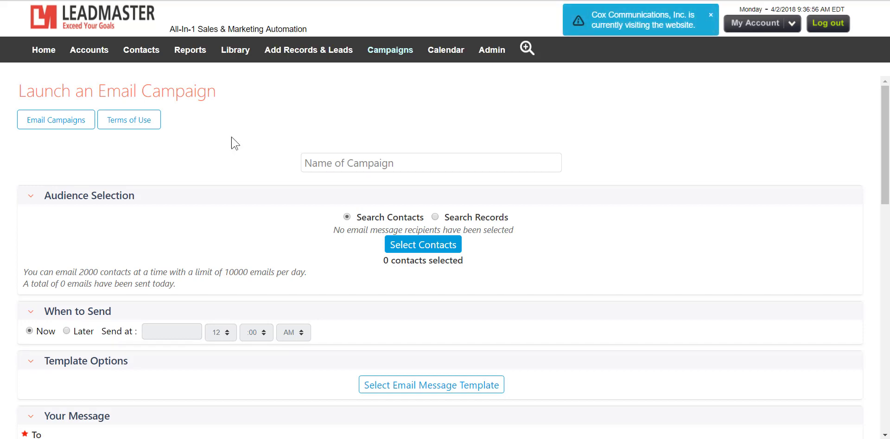
left_click(345, 172)
type("Sam")
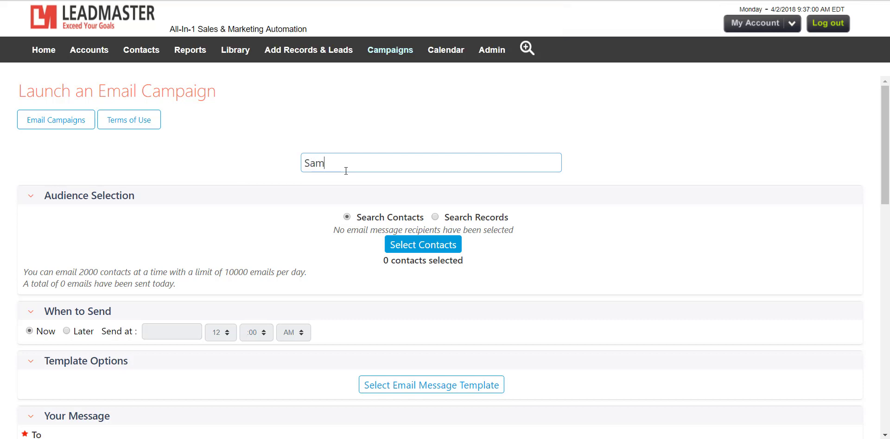
type("ple")
Select the campaign's audience by searching contacts whose email contains leadmaster.com
left_click(418, 250)
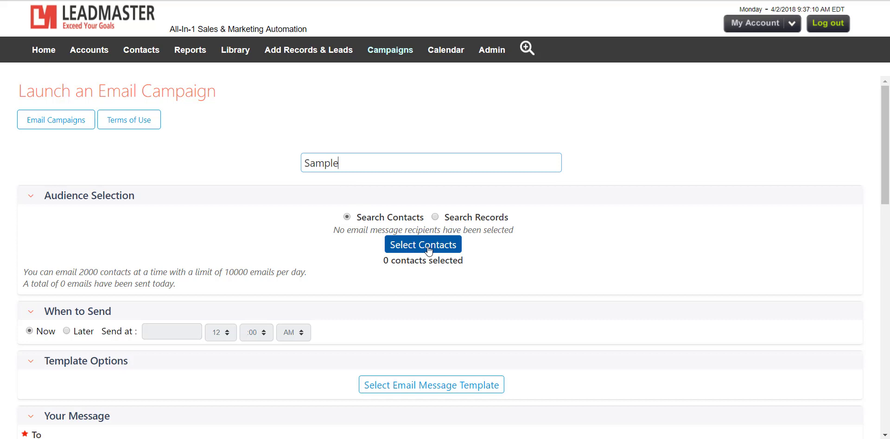
left_click(428, 251)
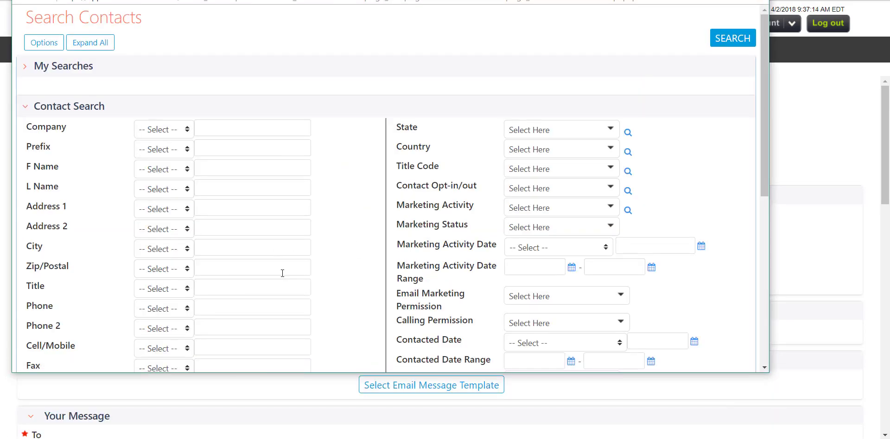
scroll(280, 272, "down", 4)
left_click(184, 215)
left_click(250, 214)
type("leadmaster.com")
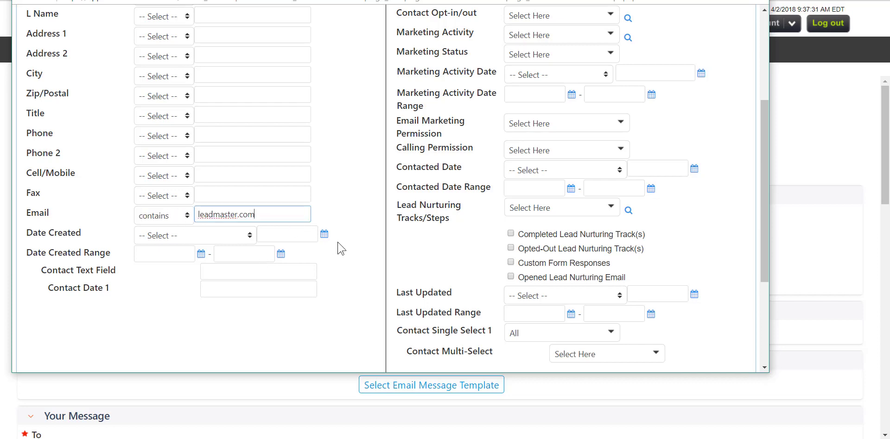
scroll(382, 252, "up", 4)
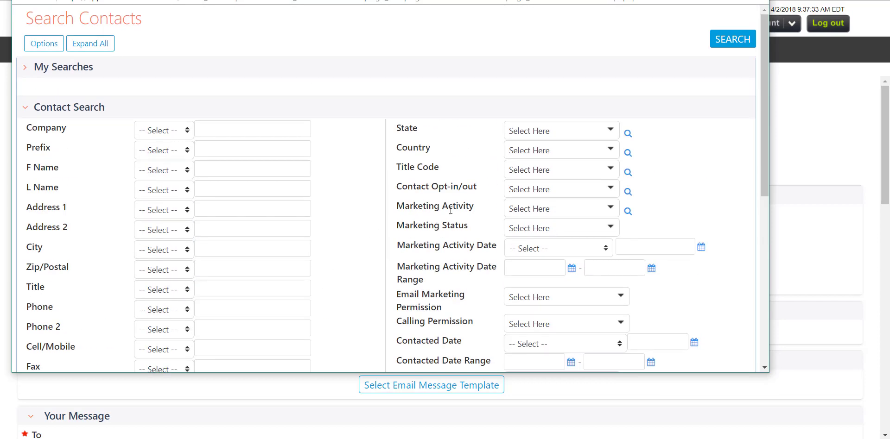
left_click(732, 39)
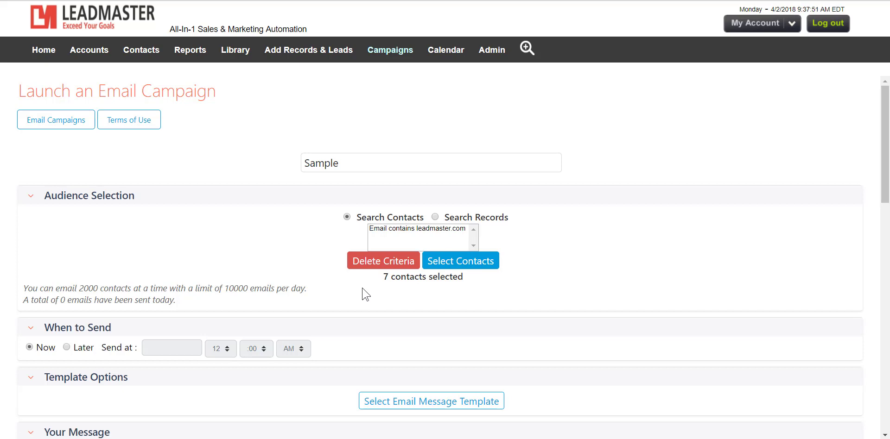
Load the global email message template Sample Newsletter - White into the campaign
scroll(362, 293, "down", 2)
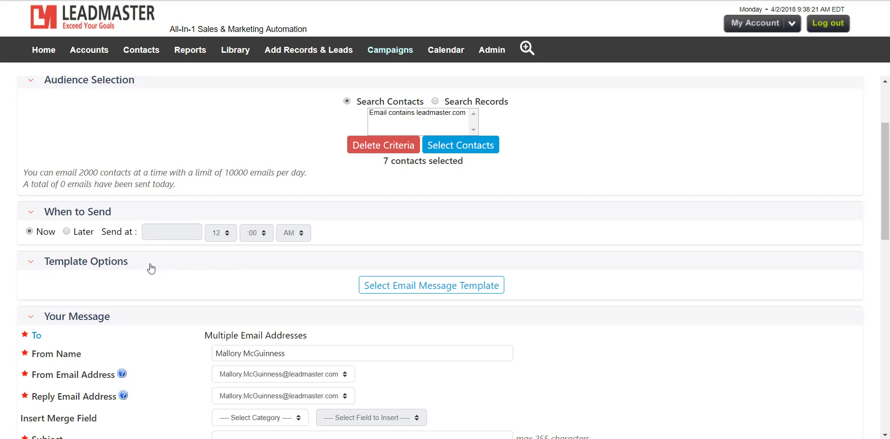
left_click(410, 291)
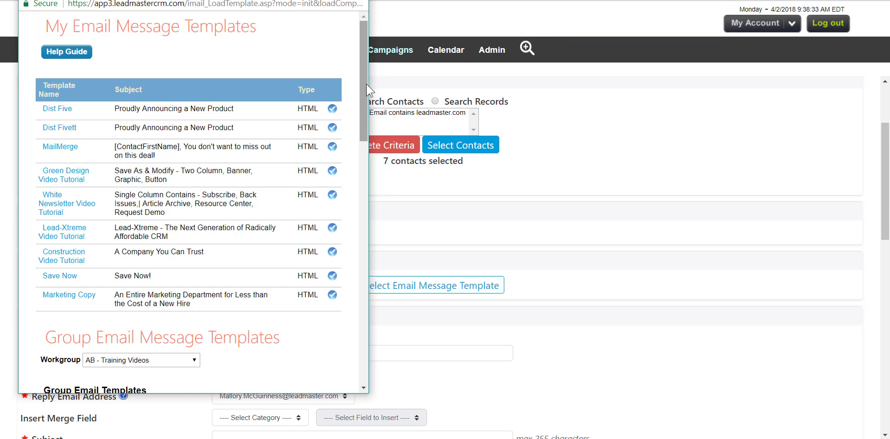
left_click_drag(366, 85, 342, 281)
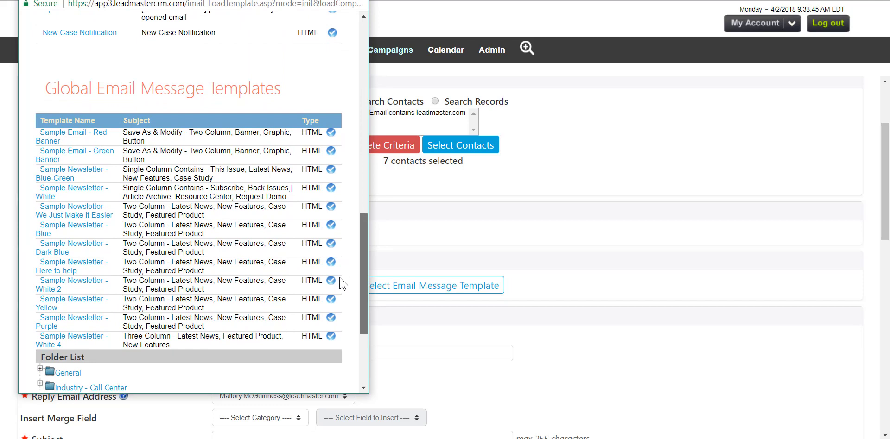
left_click_drag(342, 281, 338, 279)
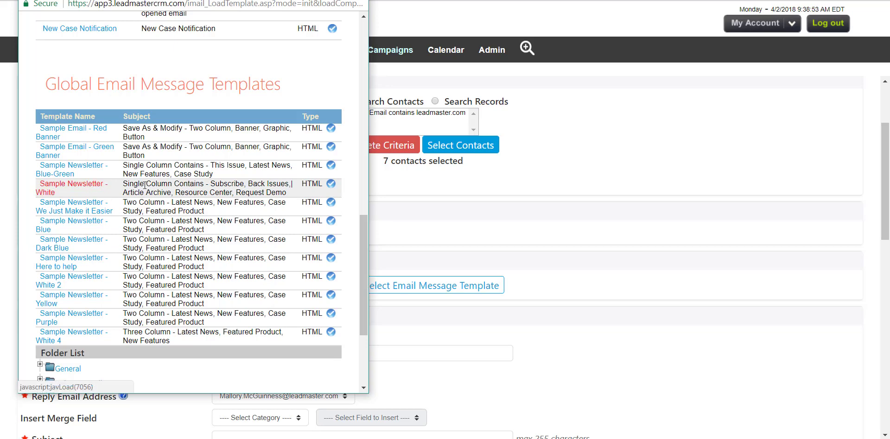
left_click(328, 186)
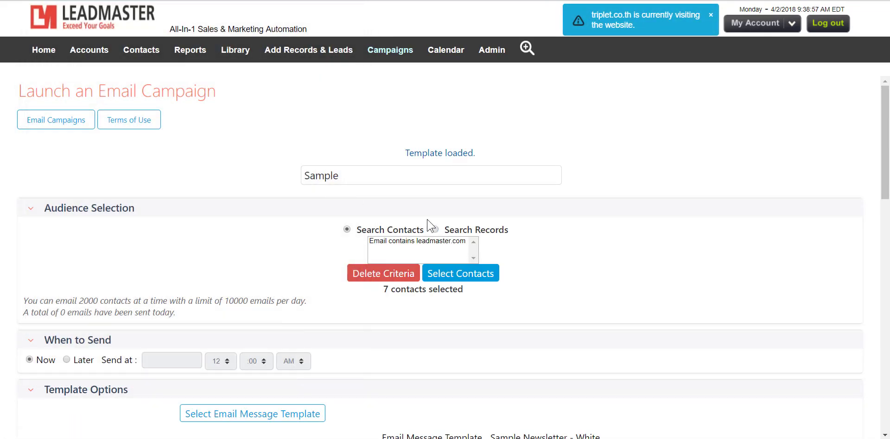
Check the list of recipient addresses and the sender addresses available for the message
scroll(592, 255, "down", 6)
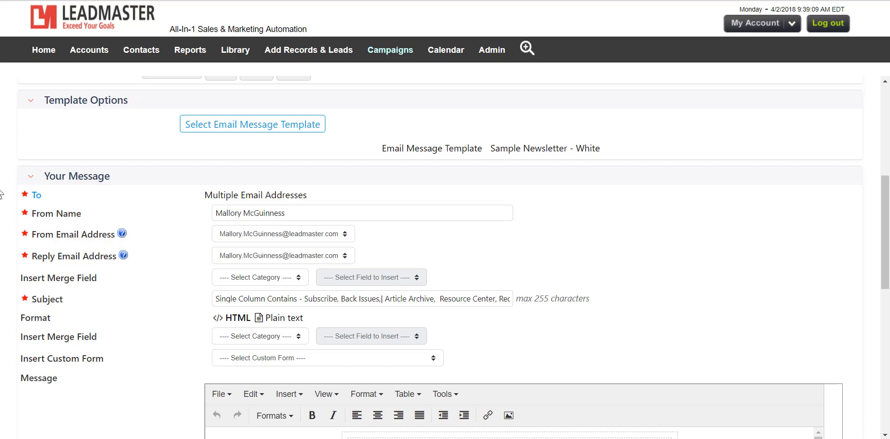
left_click(38, 200)
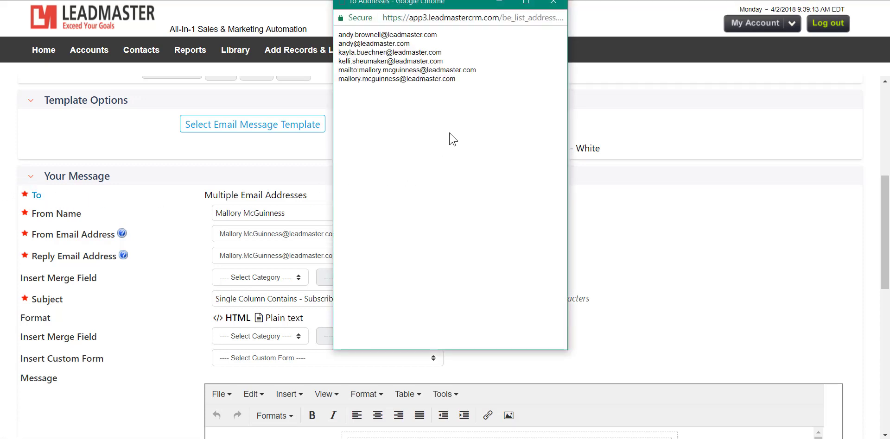
left_click(553, 2)
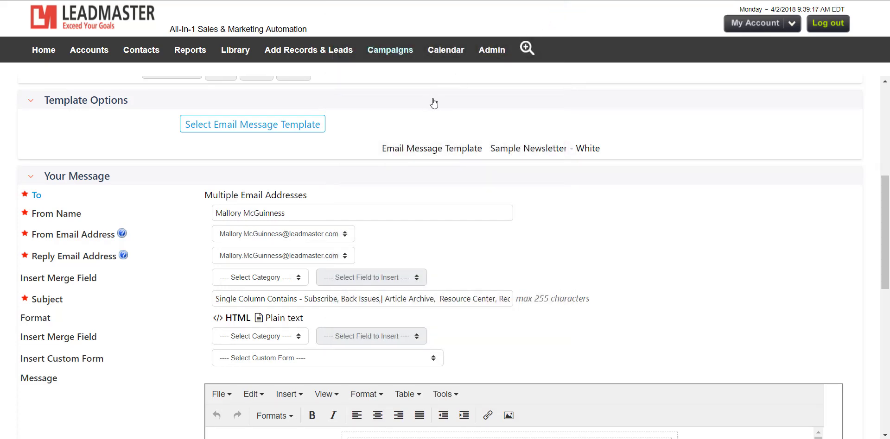
scroll(345, 157, "down", 4)
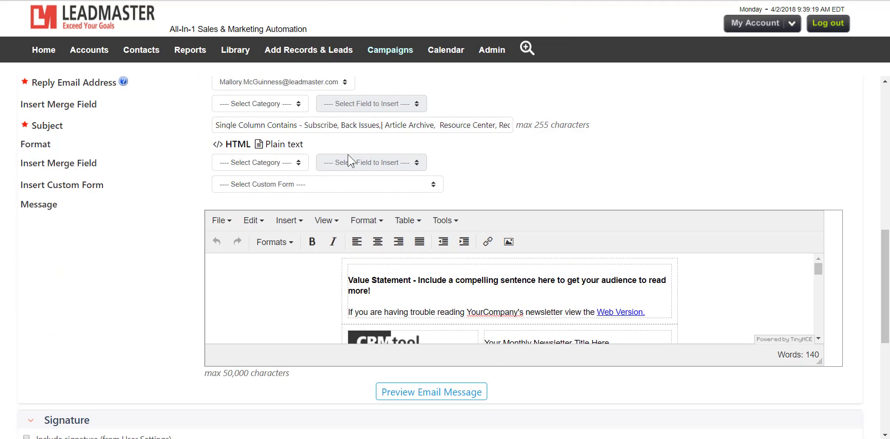
scroll(347, 158, "up", 2)
left_click(331, 180)
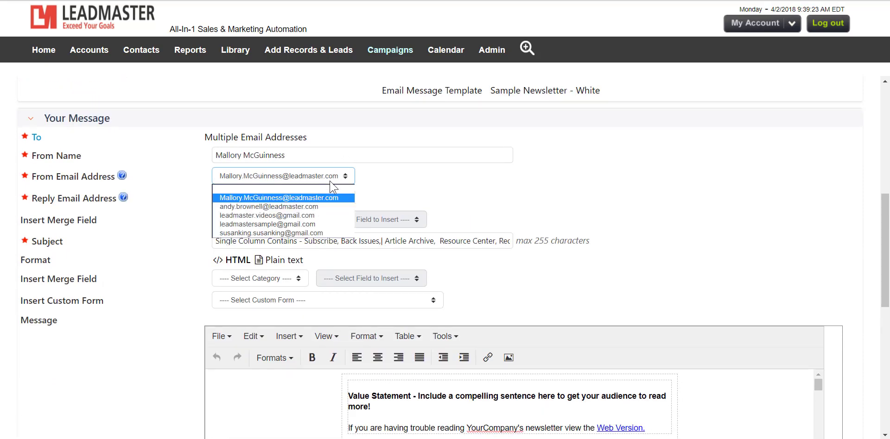
left_click(387, 189)
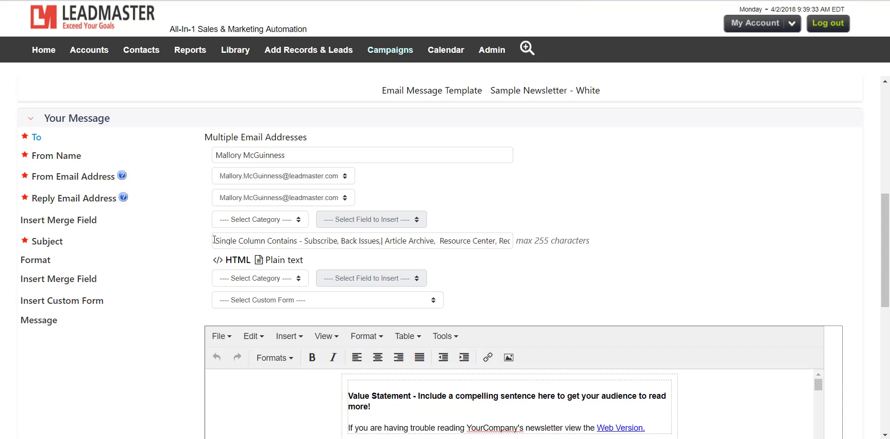
Replace the template's subject with the Contact merge field F Name followed by ", Check This Out!"
left_click_drag(213, 239, 583, 261)
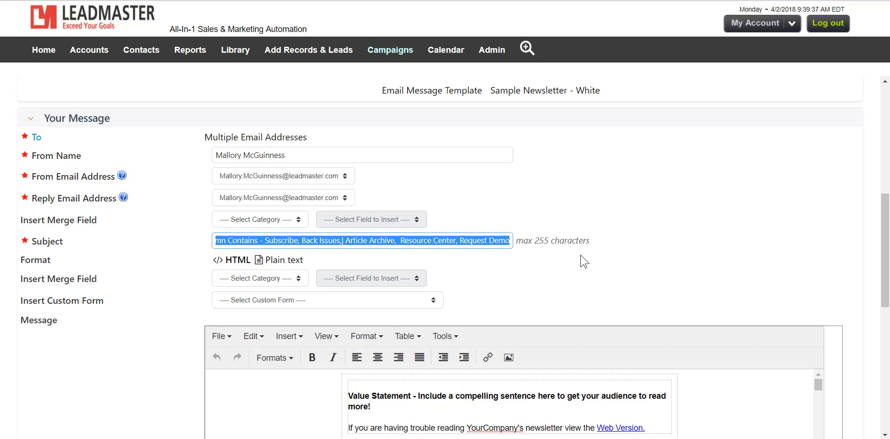
key("BackSpace")
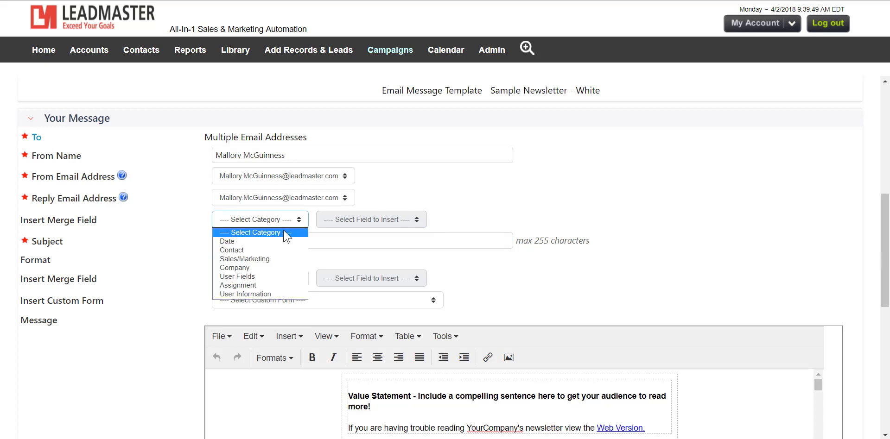
left_click(276, 248)
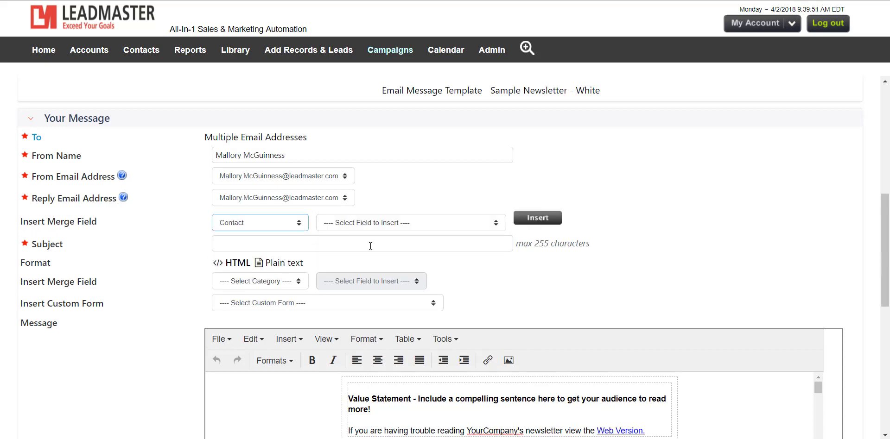
left_click(420, 227)
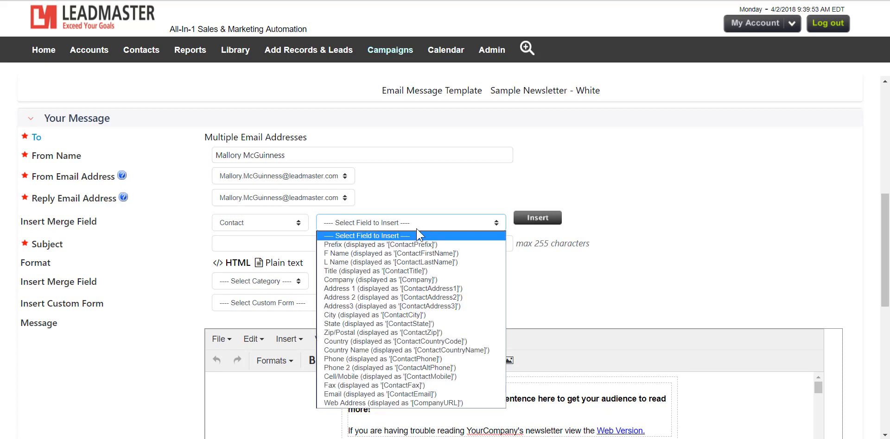
left_click(412, 253)
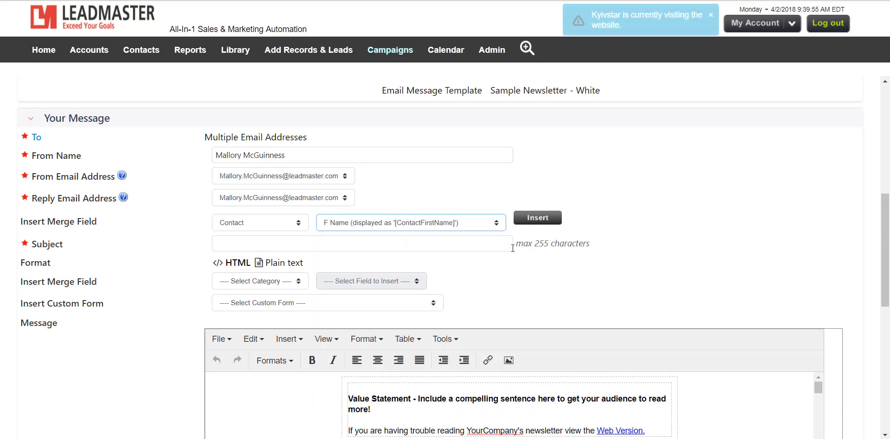
left_click(544, 221)
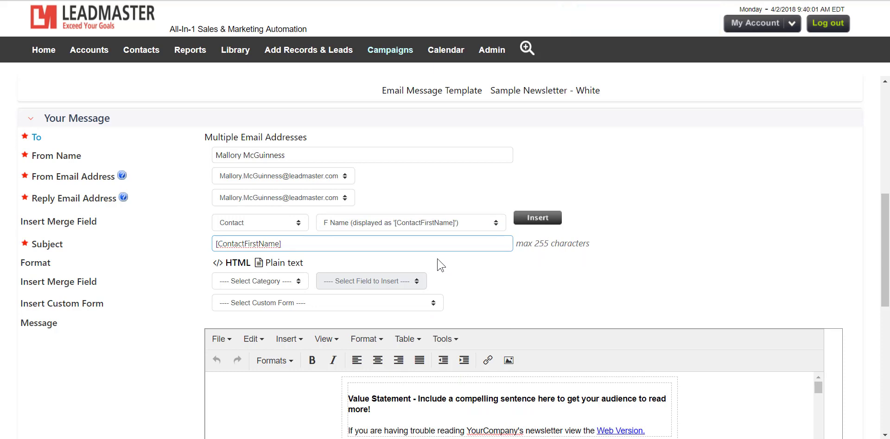
type(", Check This Out!")
Preview the campaign's email message
scroll(278, 274, "down", 8)
scroll(130, 270, "up", 6)
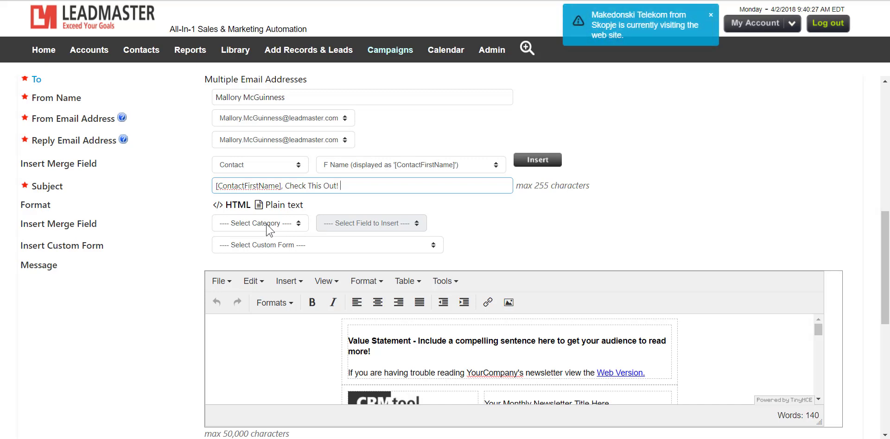
scroll(266, 226, "down", 1)
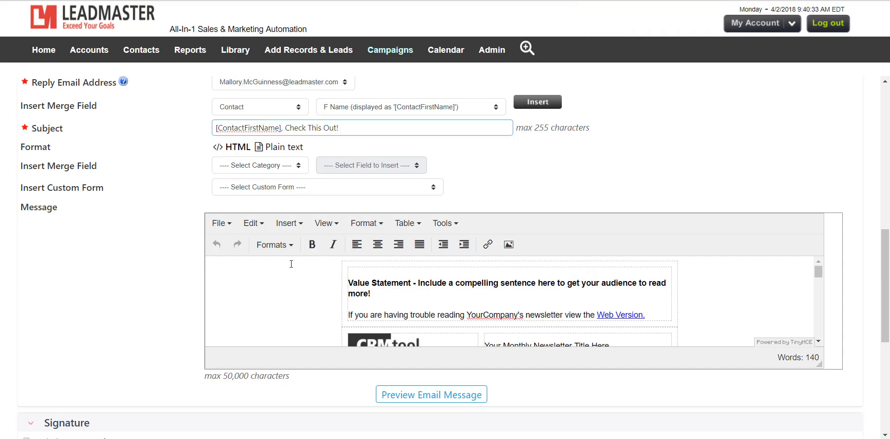
left_click(395, 397)
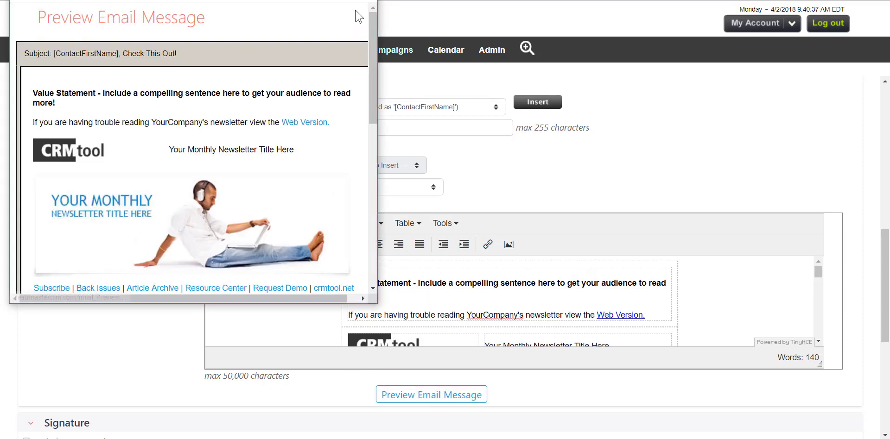
Enlarge the email message preview to full screen to check its layout, and close it
left_click(352, 0)
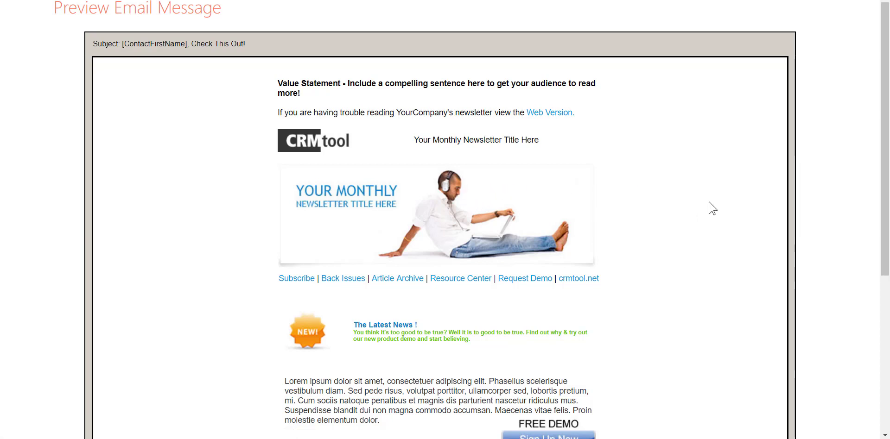
left_click(876, 0)
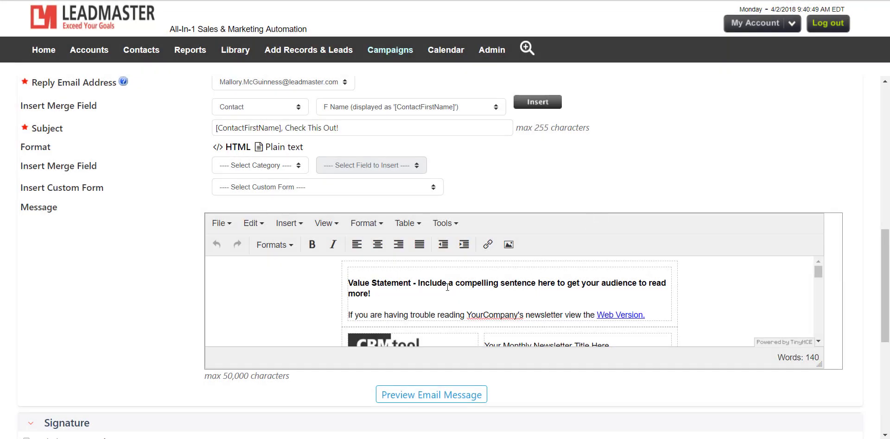
Send the campaign's email message to the selected contacts, confirm the send and return to the email campaigns list
scroll(447, 287, "down", 5)
scroll(134, 274, "down", 4)
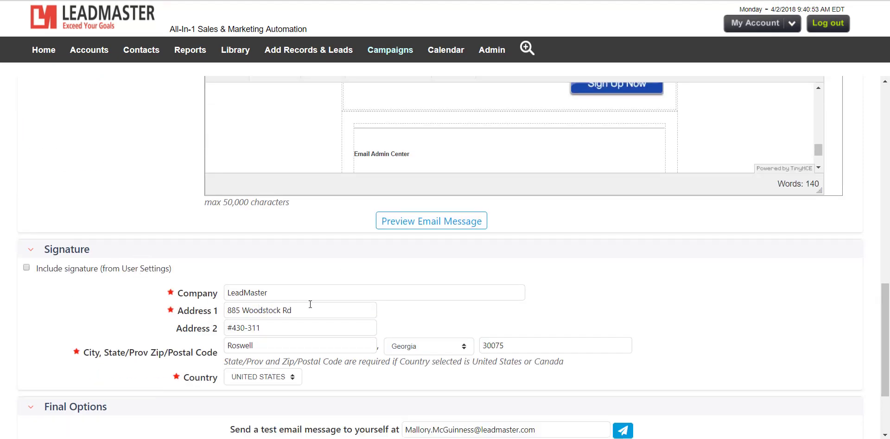
scroll(269, 295, "down", 3)
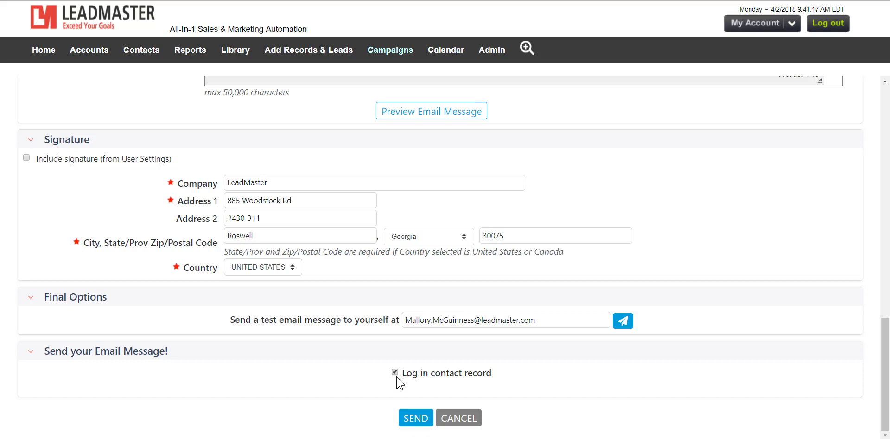
left_click(423, 420)
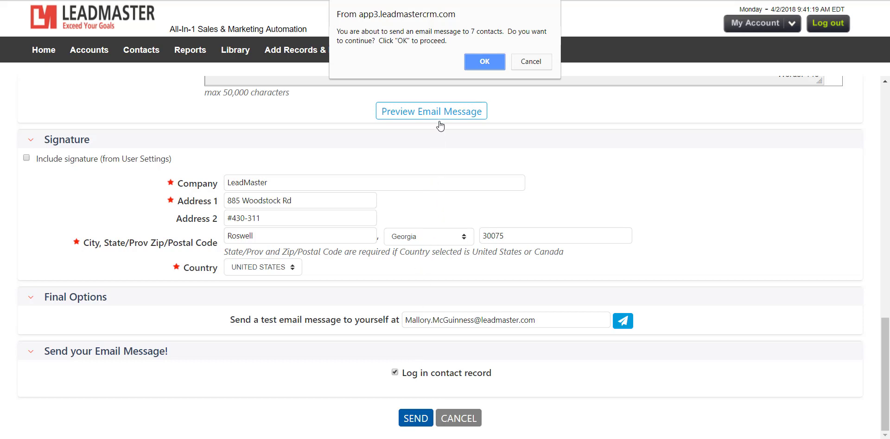
left_click(474, 64)
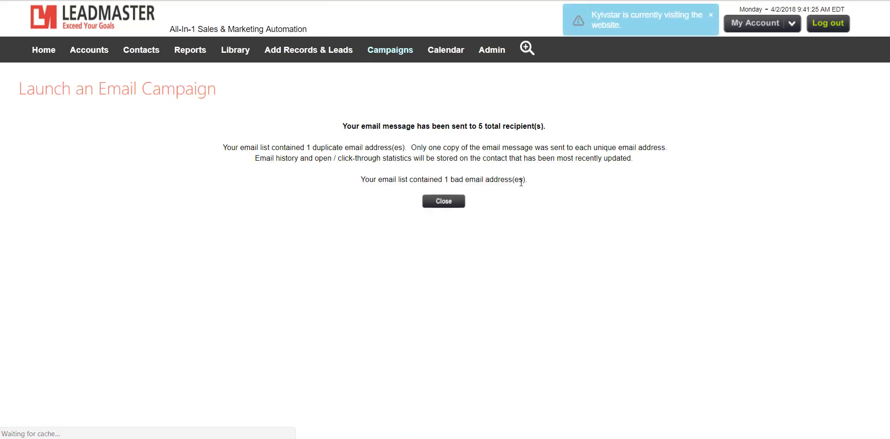
left_click(443, 202)
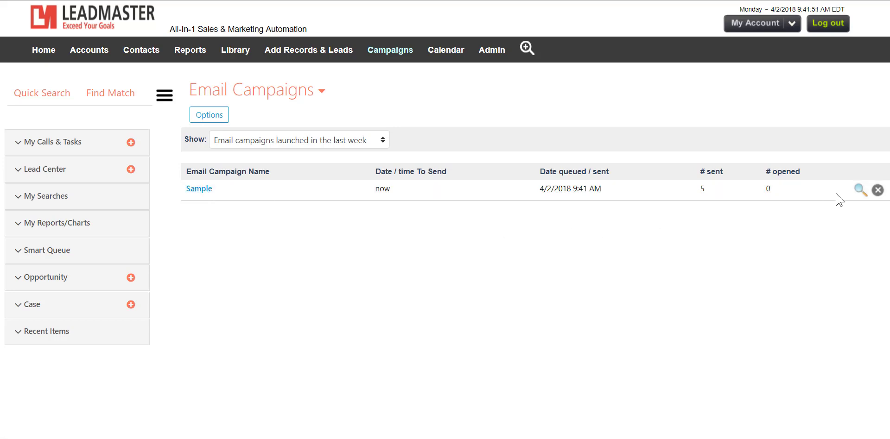
View the email message sent by the Sample campaign and close it
left_click(858, 189)
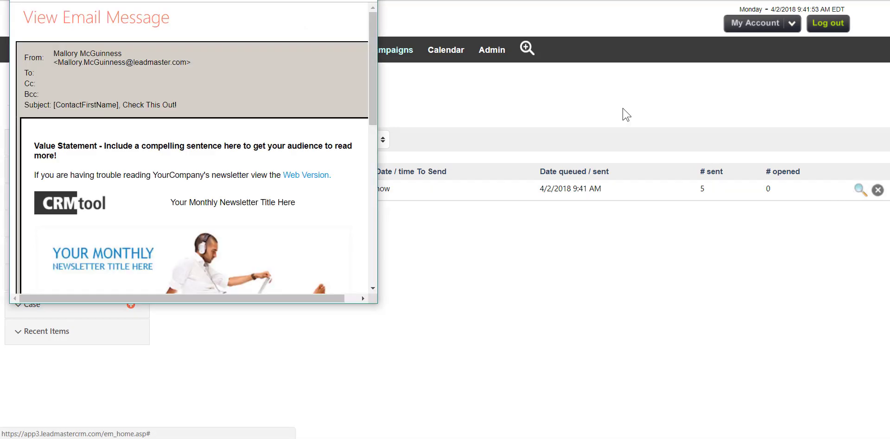
left_click(366, 0)
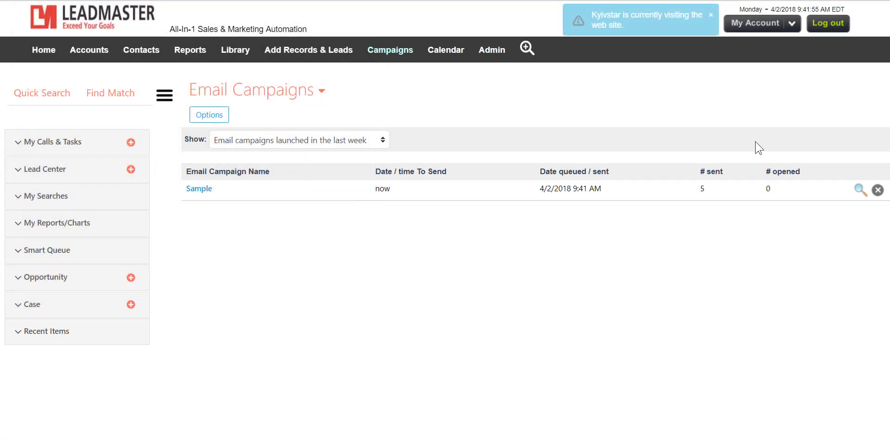